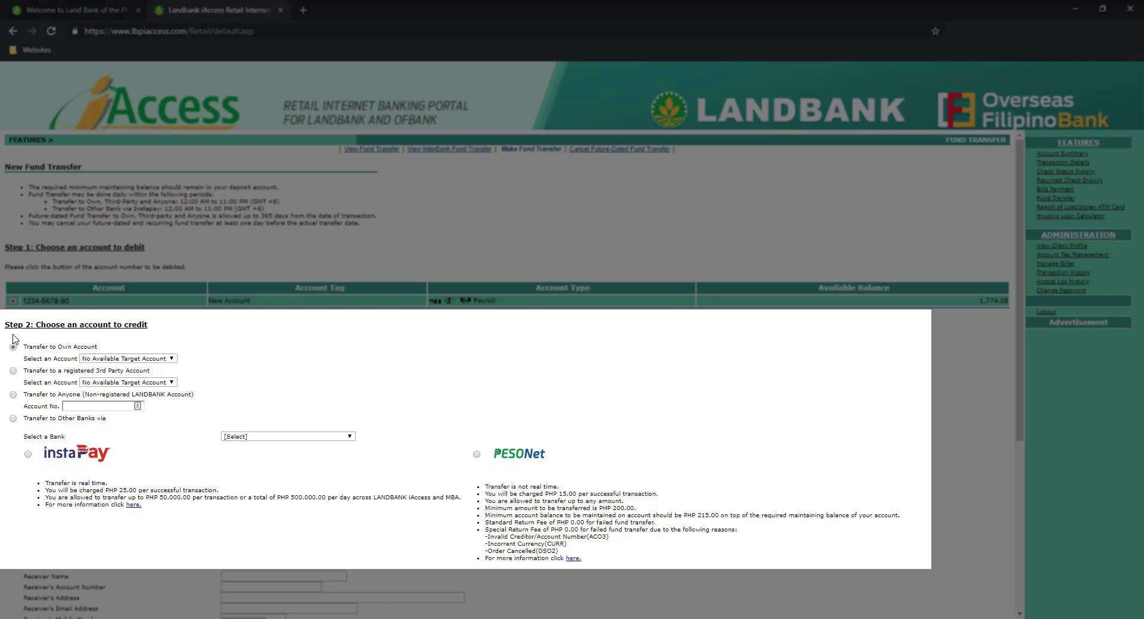
Choose Transfer to Anyone and enter the destination account number.
click(13, 394)
click(67, 405)
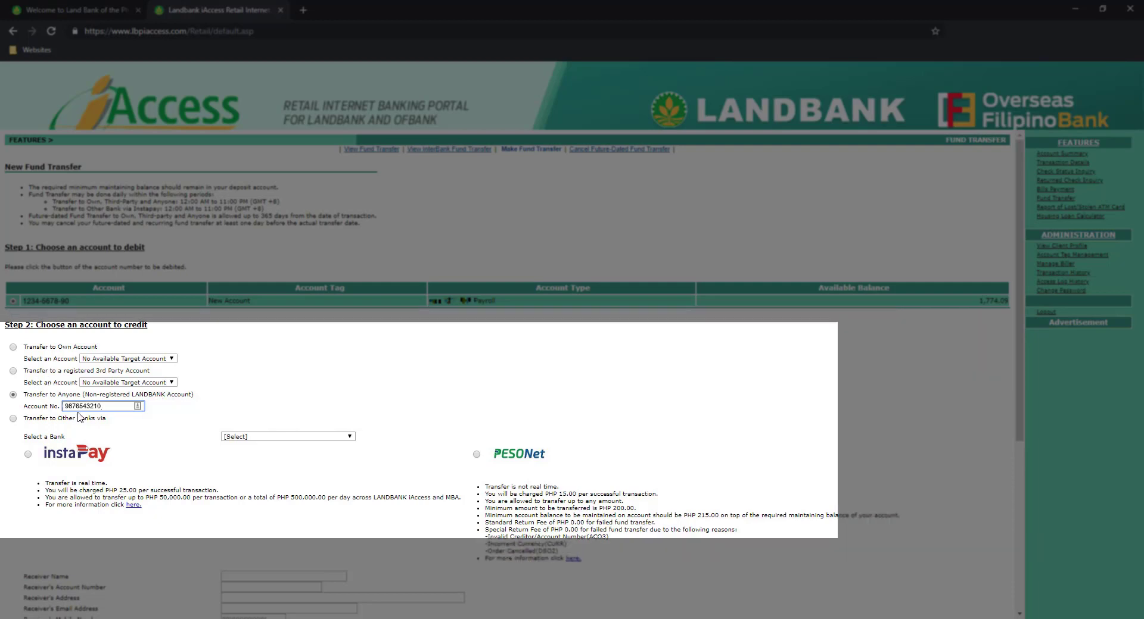
scroll(74, 396, down, 5)
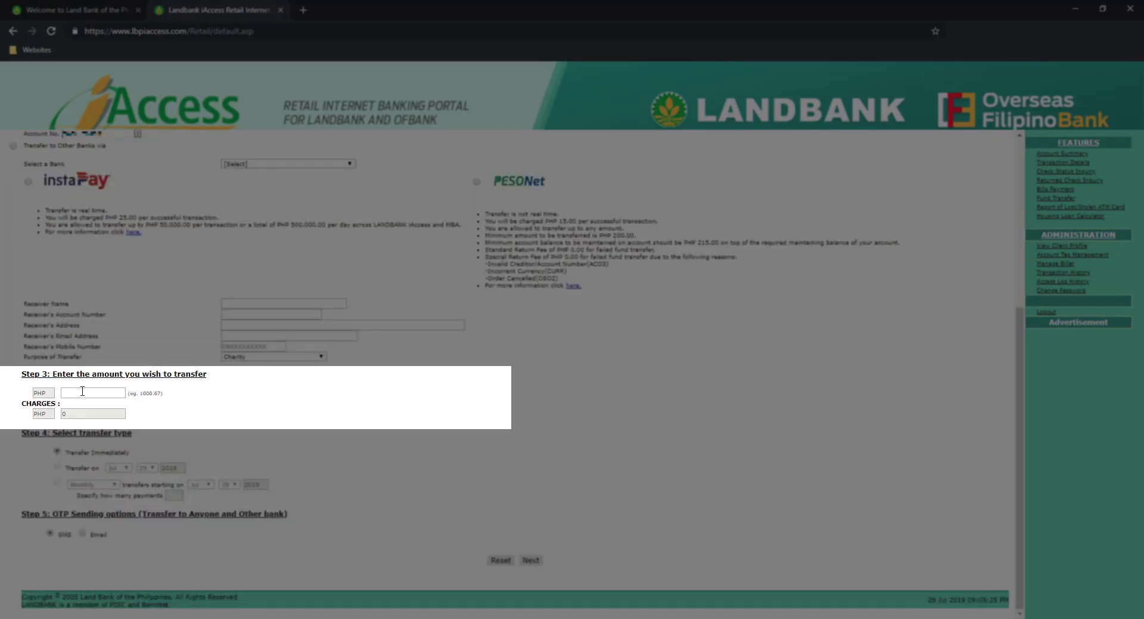
Enter 1700 PHP as the transfer amount and note the charges are 0.
click(83, 391)
text(1700)
double_click(69, 414)
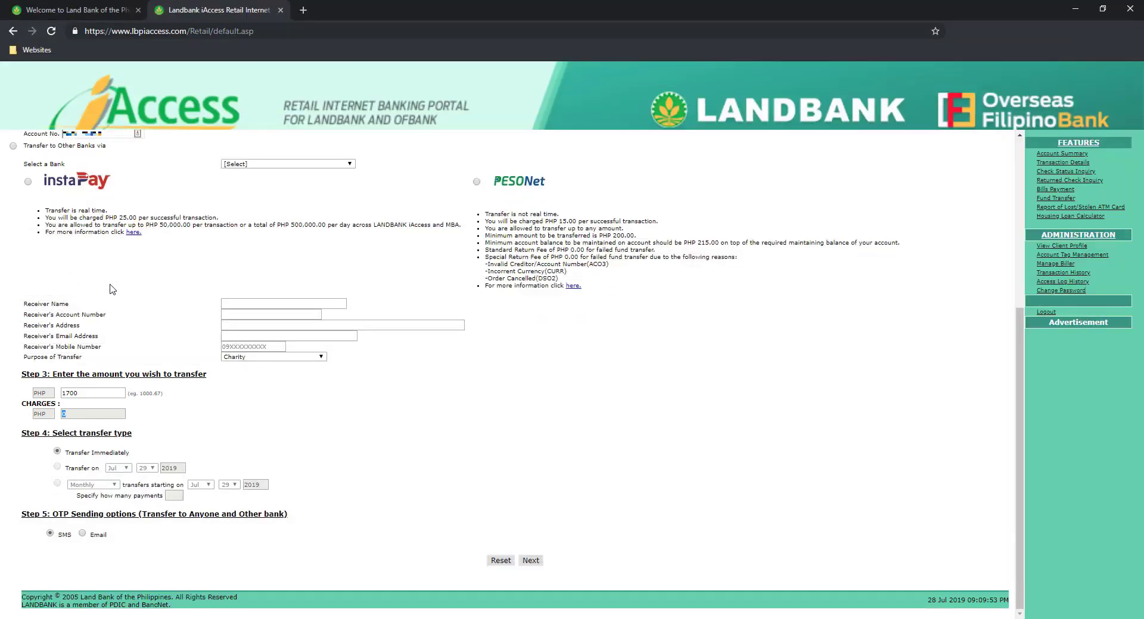
click(13, 146)
click(28, 182)
drag(48, 218, 227, 220)
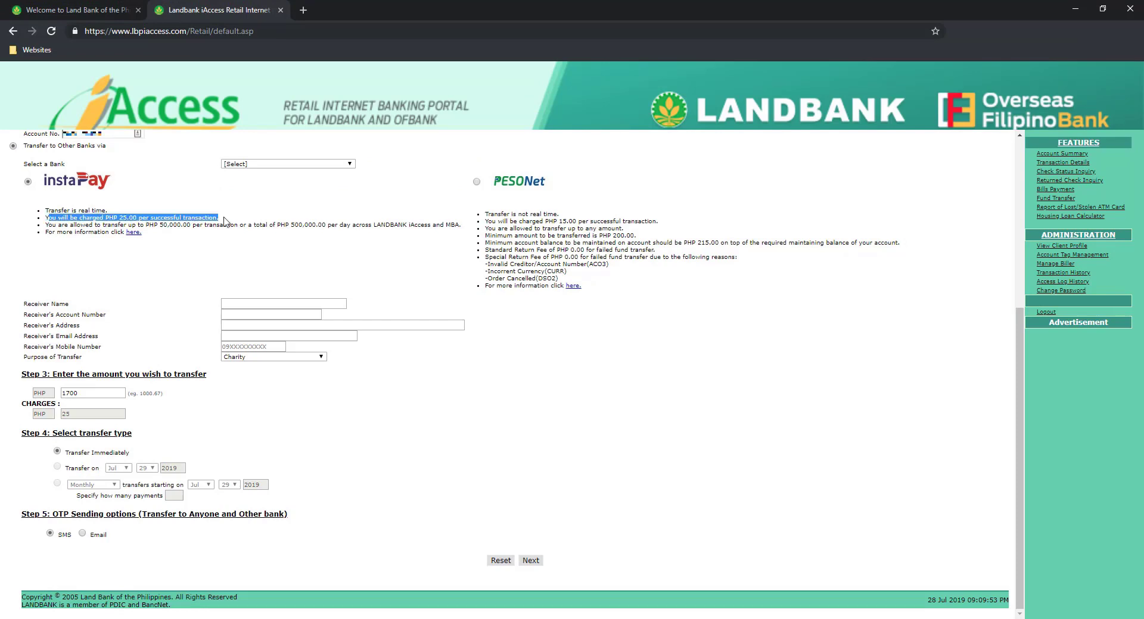
click(477, 182)
drag(487, 221, 656, 224)
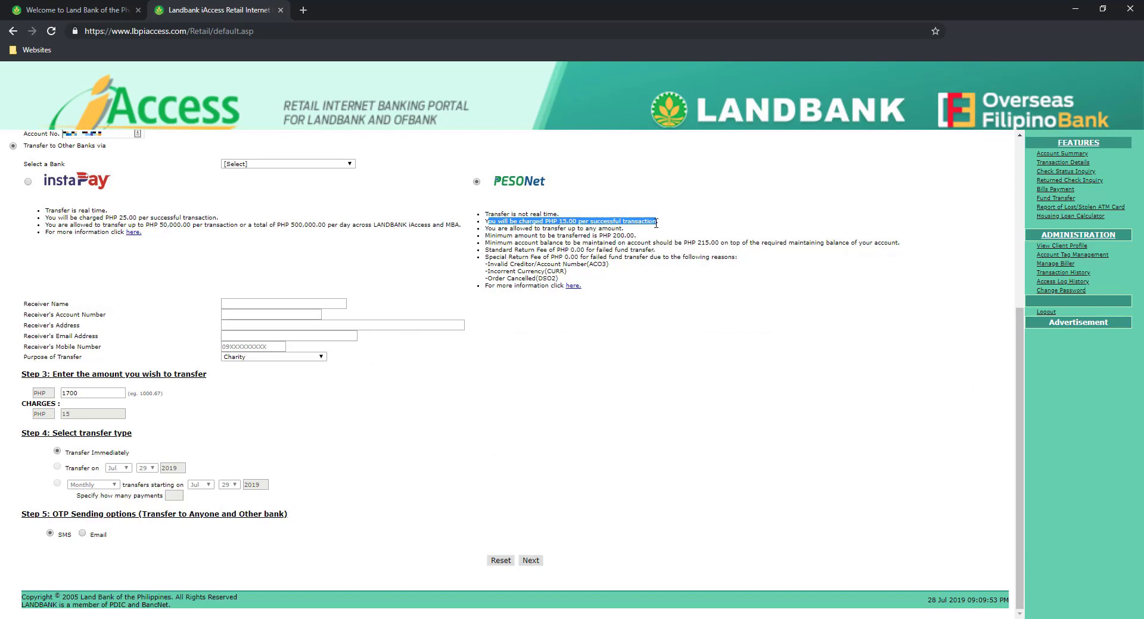
scroll(656, 224, up, 1)
click(13, 150)
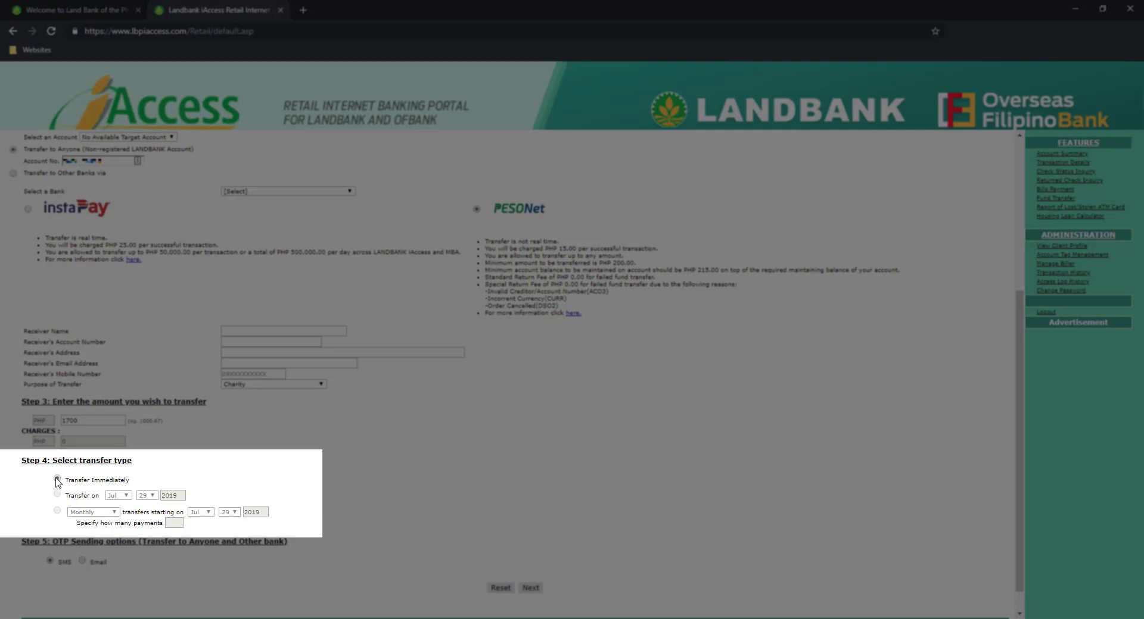
scroll(57, 483, down, 1)
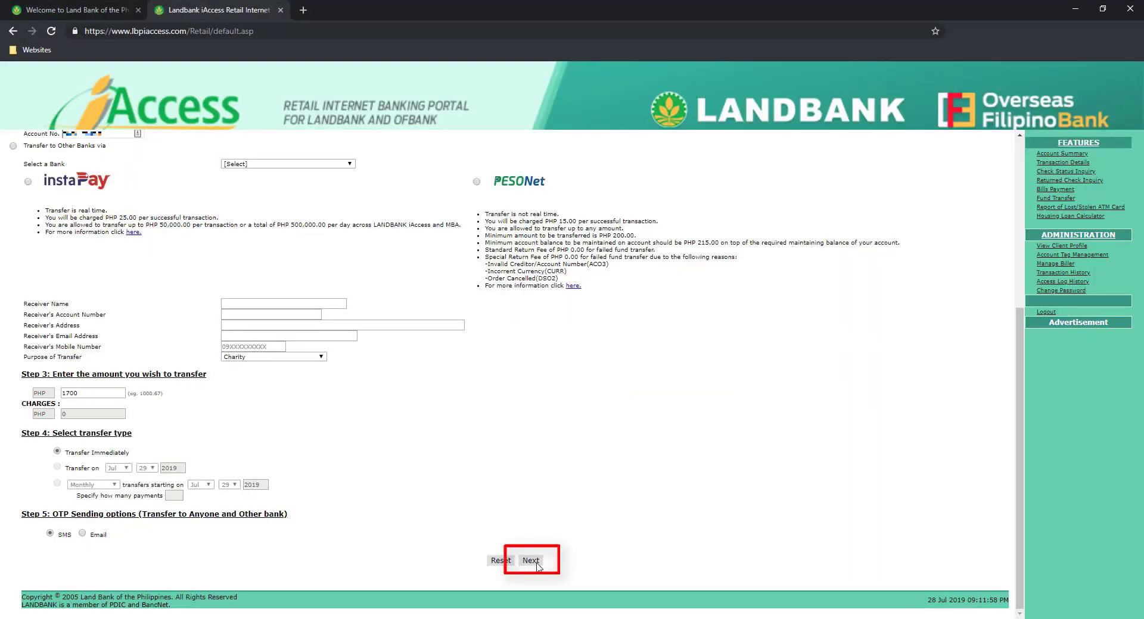
Submit the 1700 transfer form, triggering the Php100.00 minimum-balance warning.
click(538, 561)
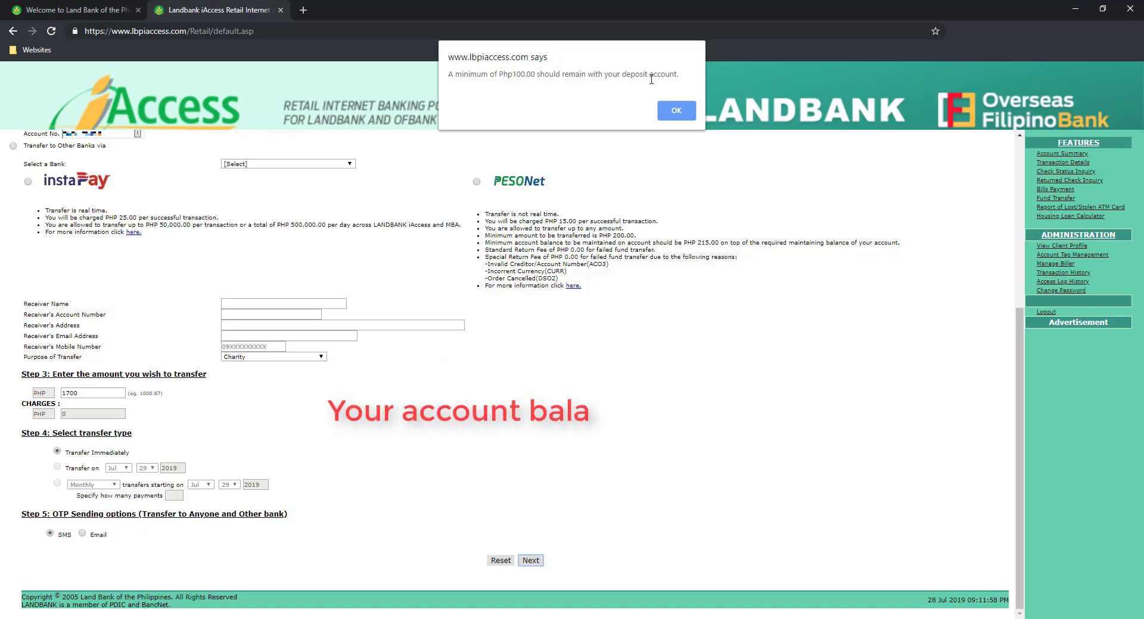
Dismiss the balance warning, lower the amount to 1674 given the 1,774.09 balance, and resubmit.
click(677, 114)
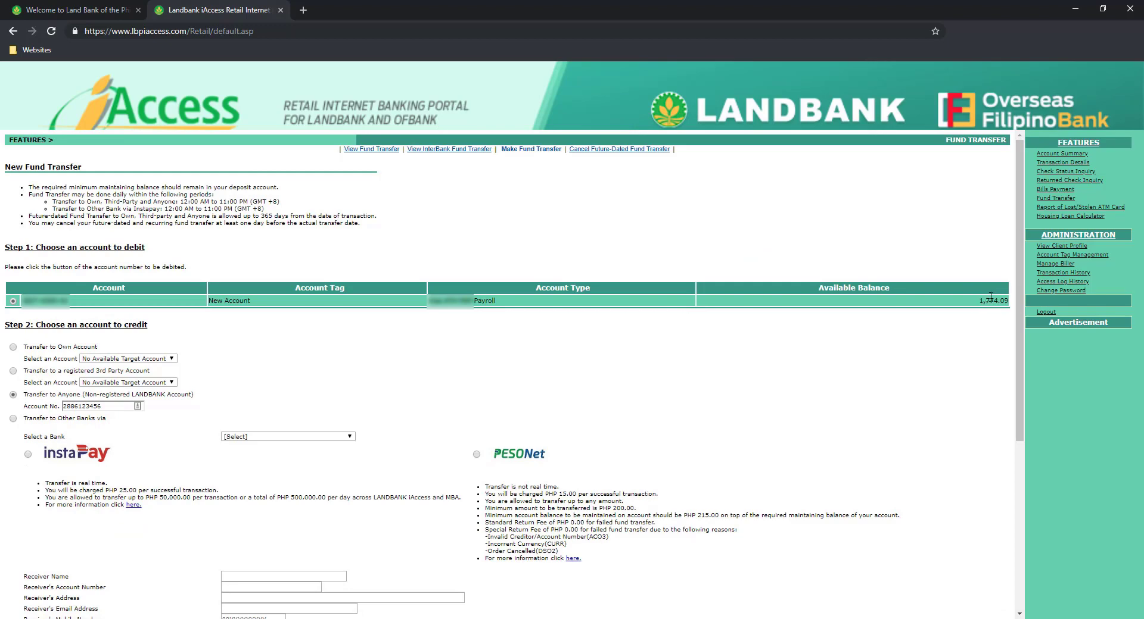
double_click(990, 299)
scroll(1010, 302, down, 3)
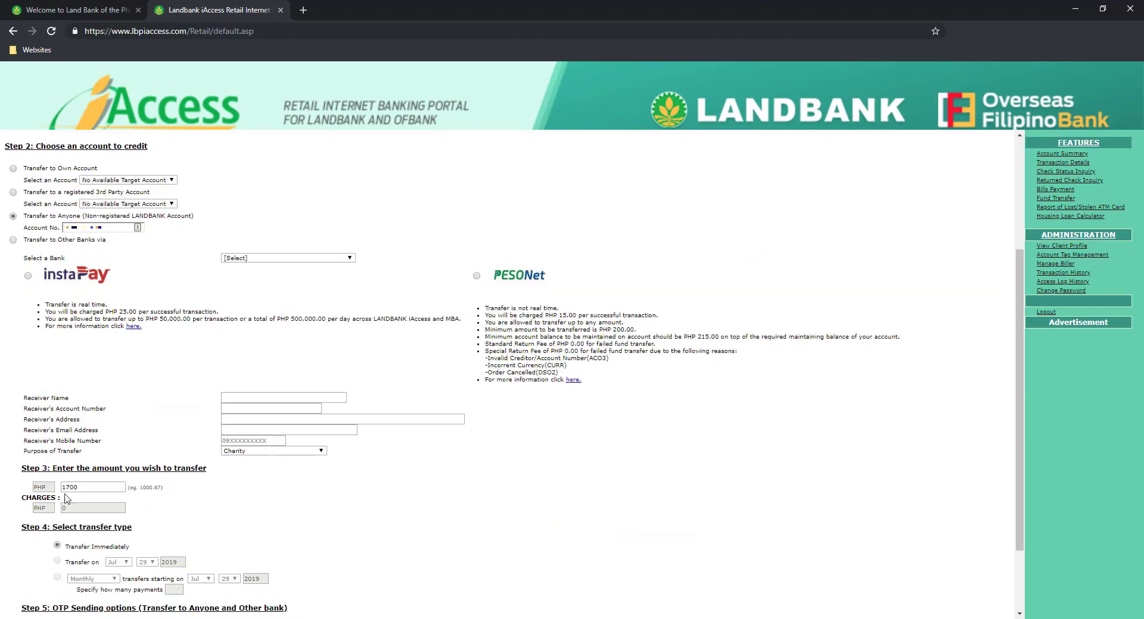
drag(65, 488, 72, 488)
text(674)
click(268, 531)
scroll(387, 524, down, 2)
click(531, 561)
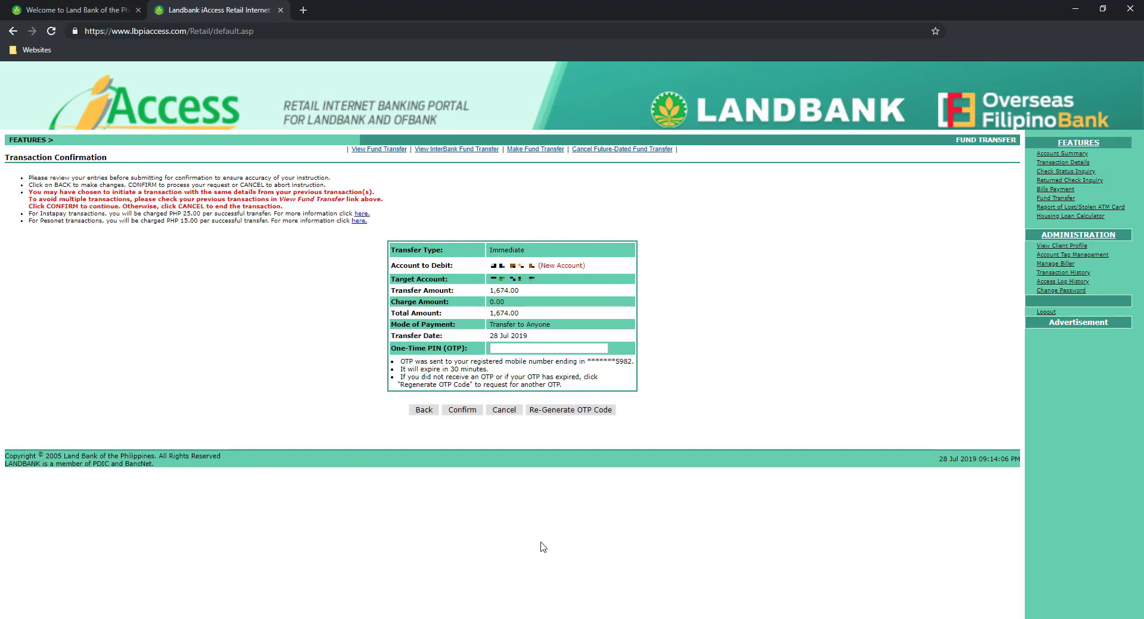
Enter the one-time PIN and confirm the PHP 1,674.00 transfer, approving the final prompt.
click(519, 349)
text(••••••)
click(462, 409)
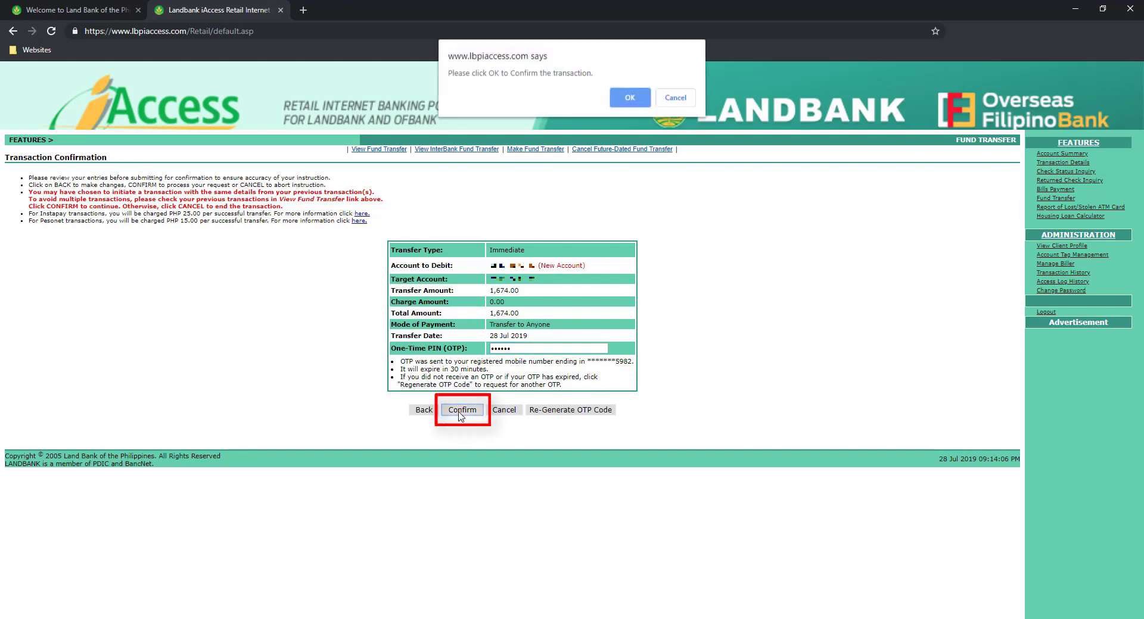
click(629, 100)
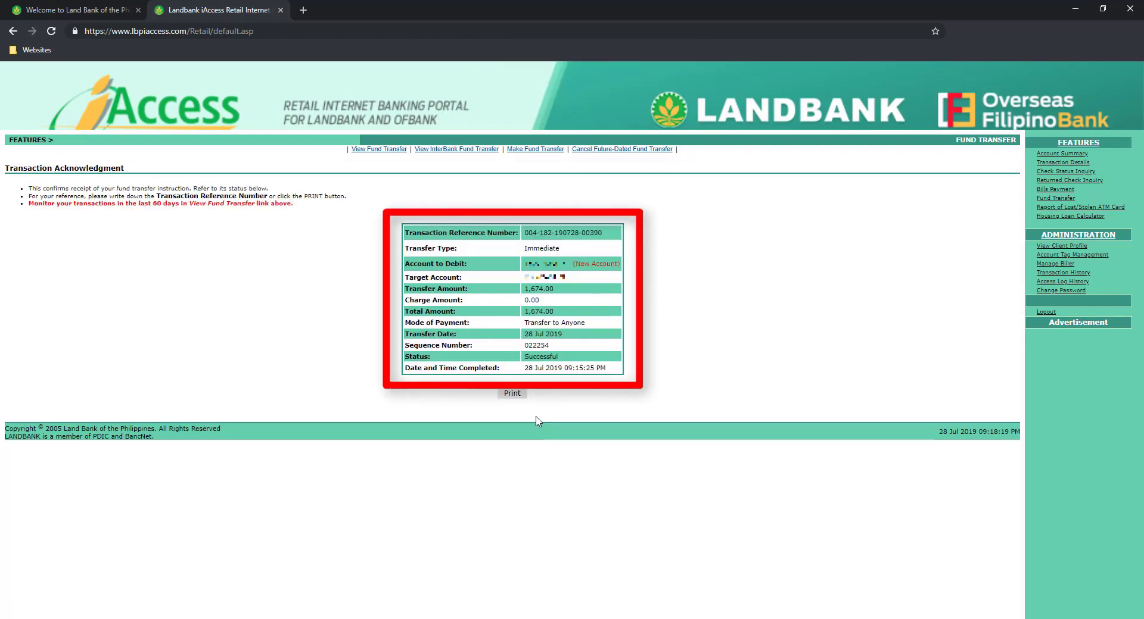
Review the acknowledgment's reference number, 0.00 charge, and completion date and time.
drag(524, 232, 604, 234)
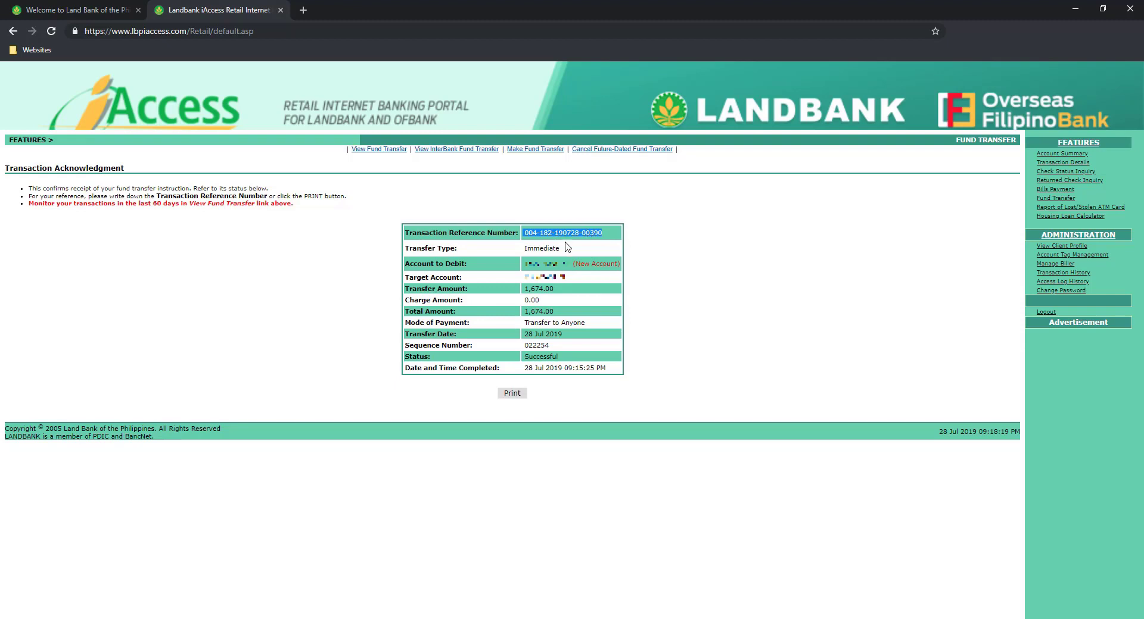
drag(524, 300, 605, 369)
click(524, 357)
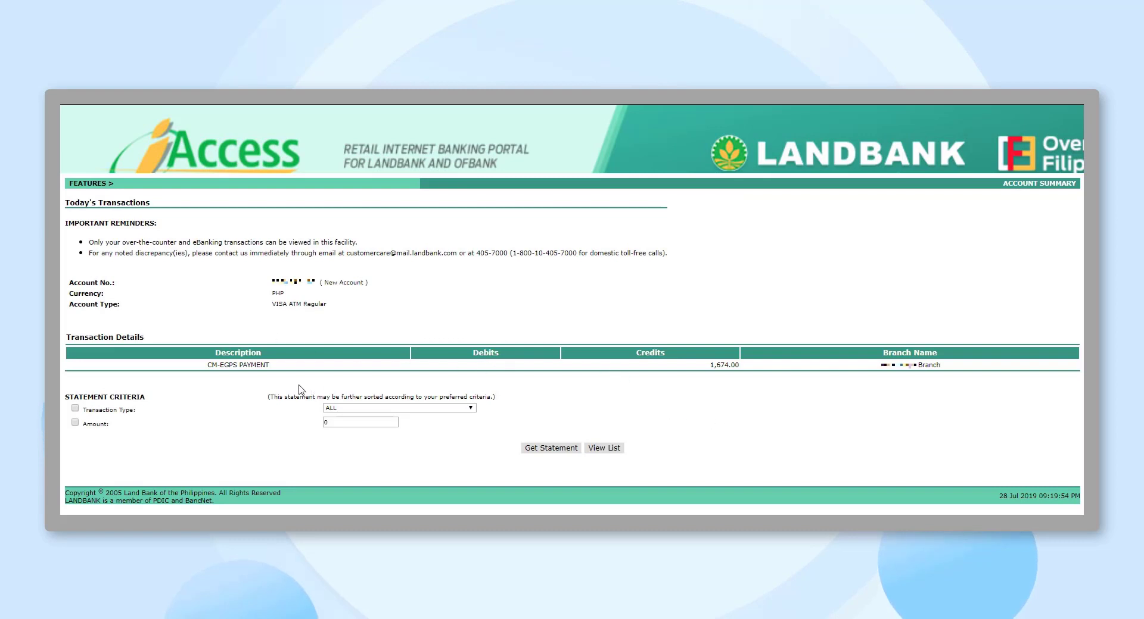
drag(217, 364, 365, 373)
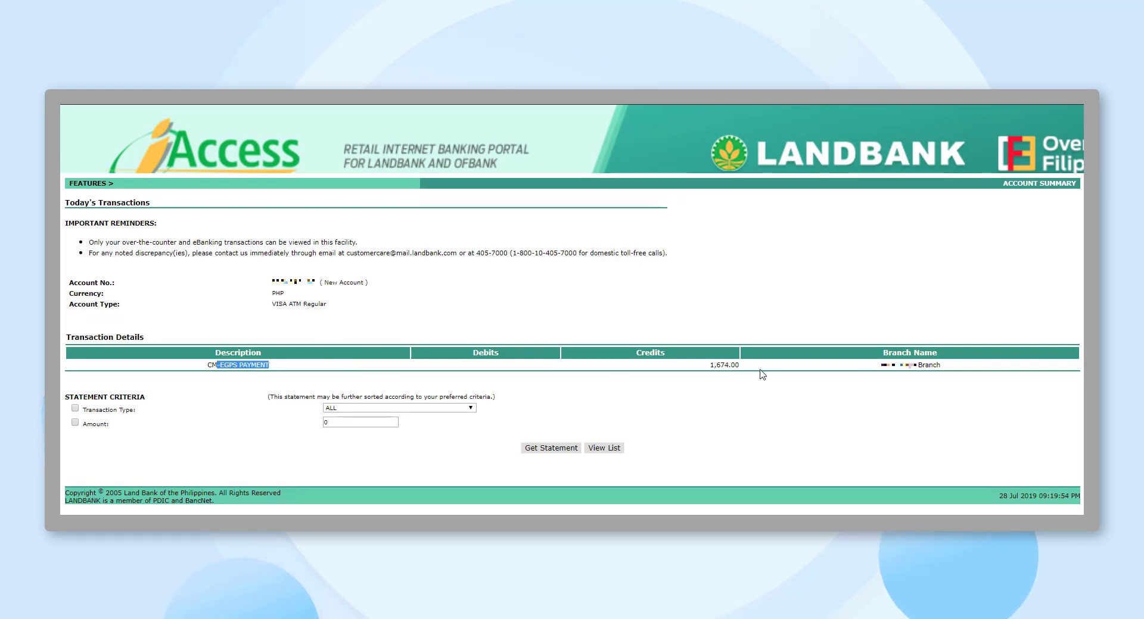
drag(762, 375, 336, 373)
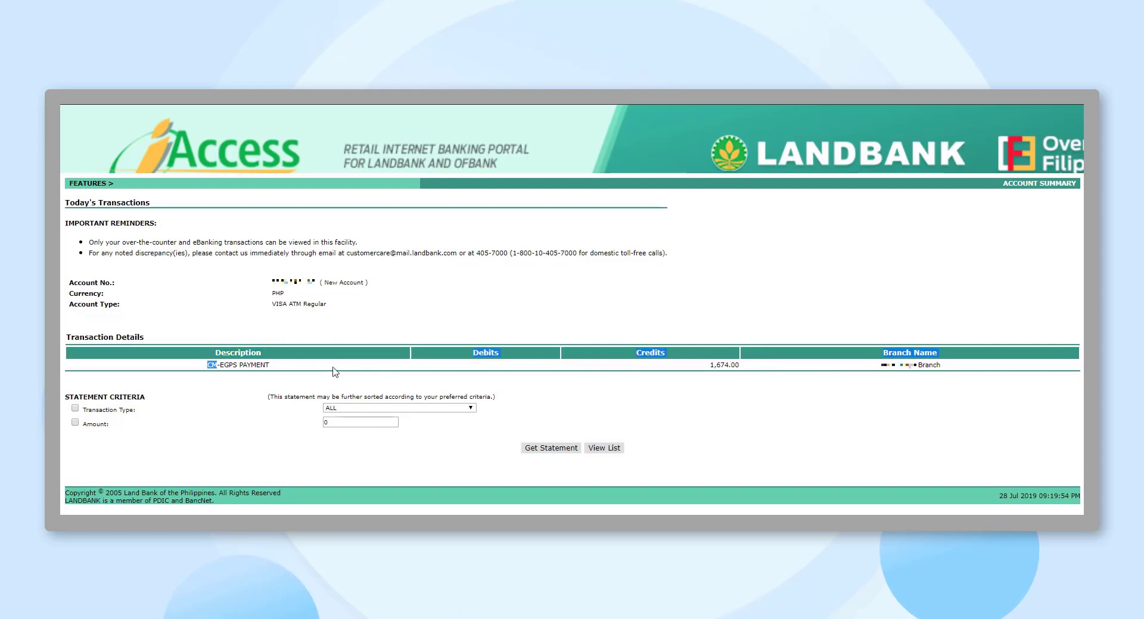
click(335, 373)
drag(207, 366, 271, 366)
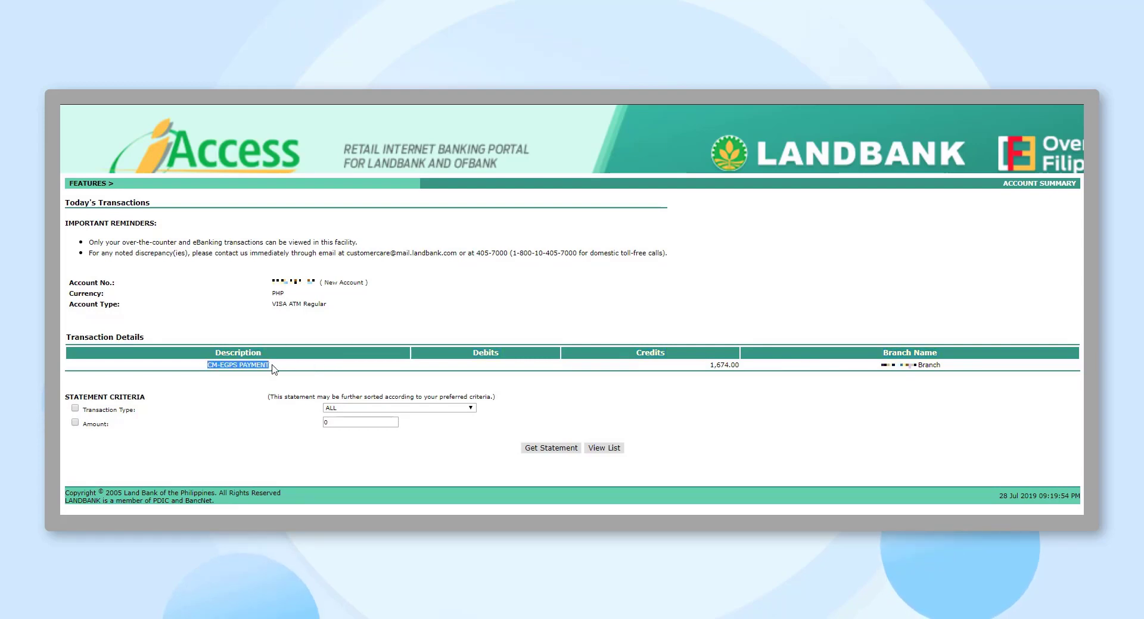
drag(709, 365, 735, 366)
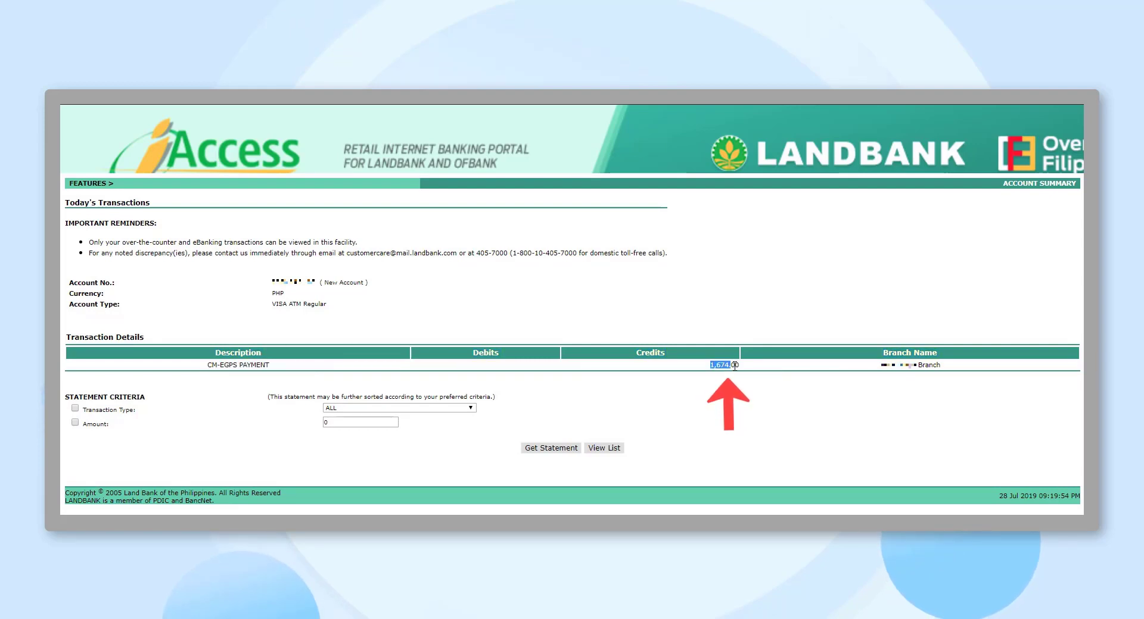
click(772, 381)
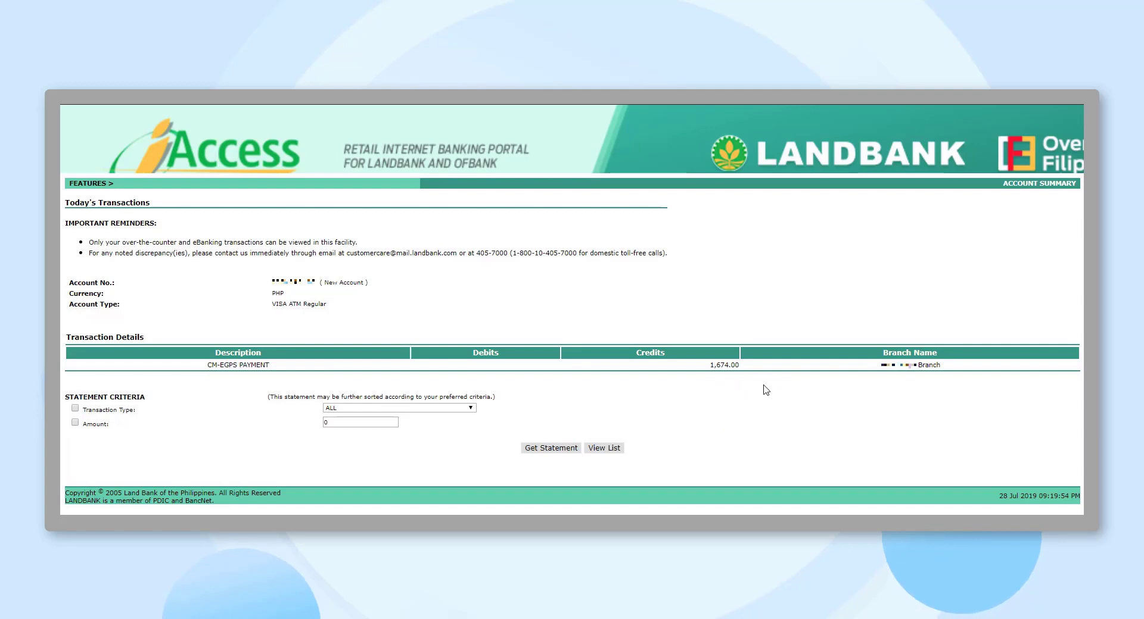